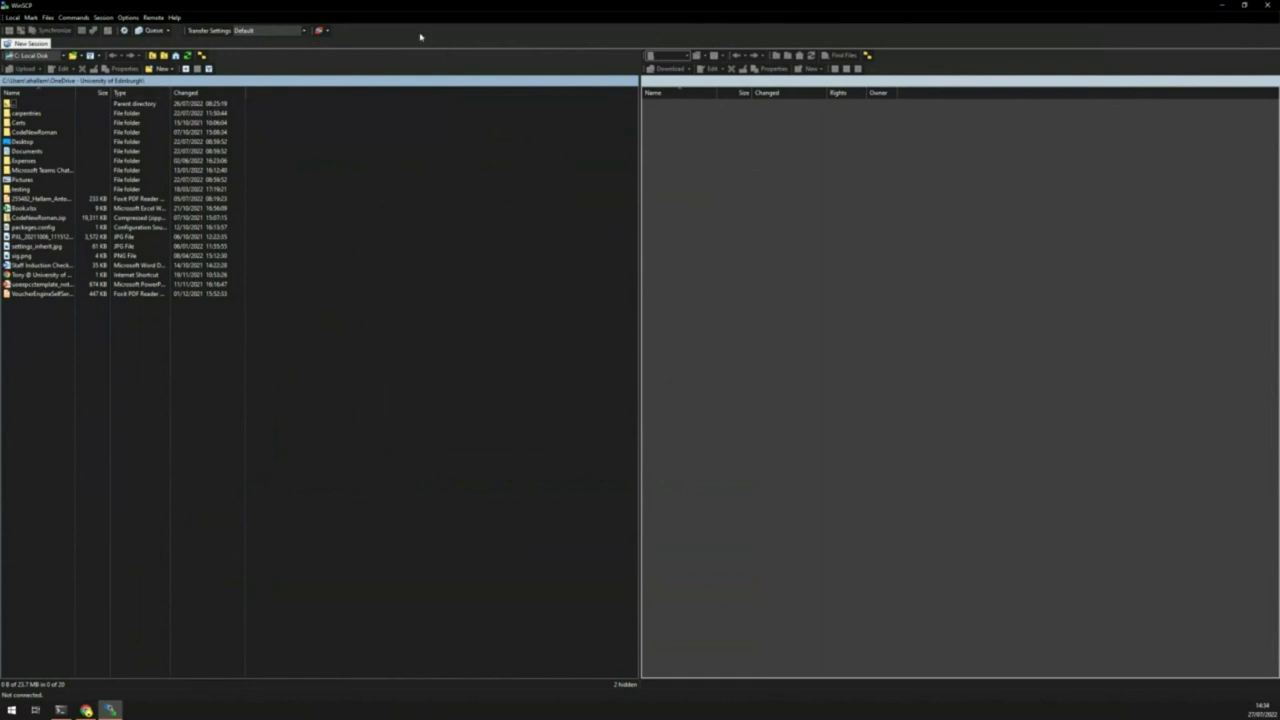
# - Open the login dialog for a new session and start logging in to the saved archer2 site at login.archer2.ac.uk over SCP
pyautogui.doubleClick(306, 12)
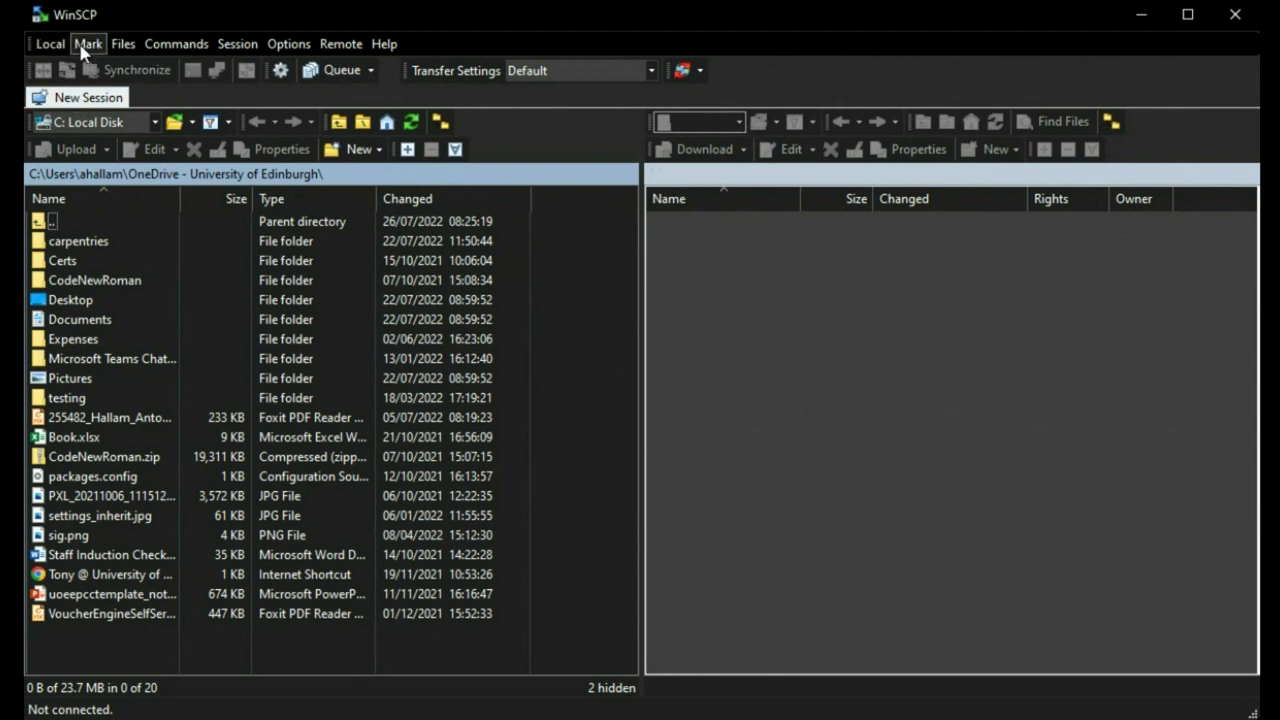
pyautogui.click(237, 50)
pyautogui.click(249, 68)
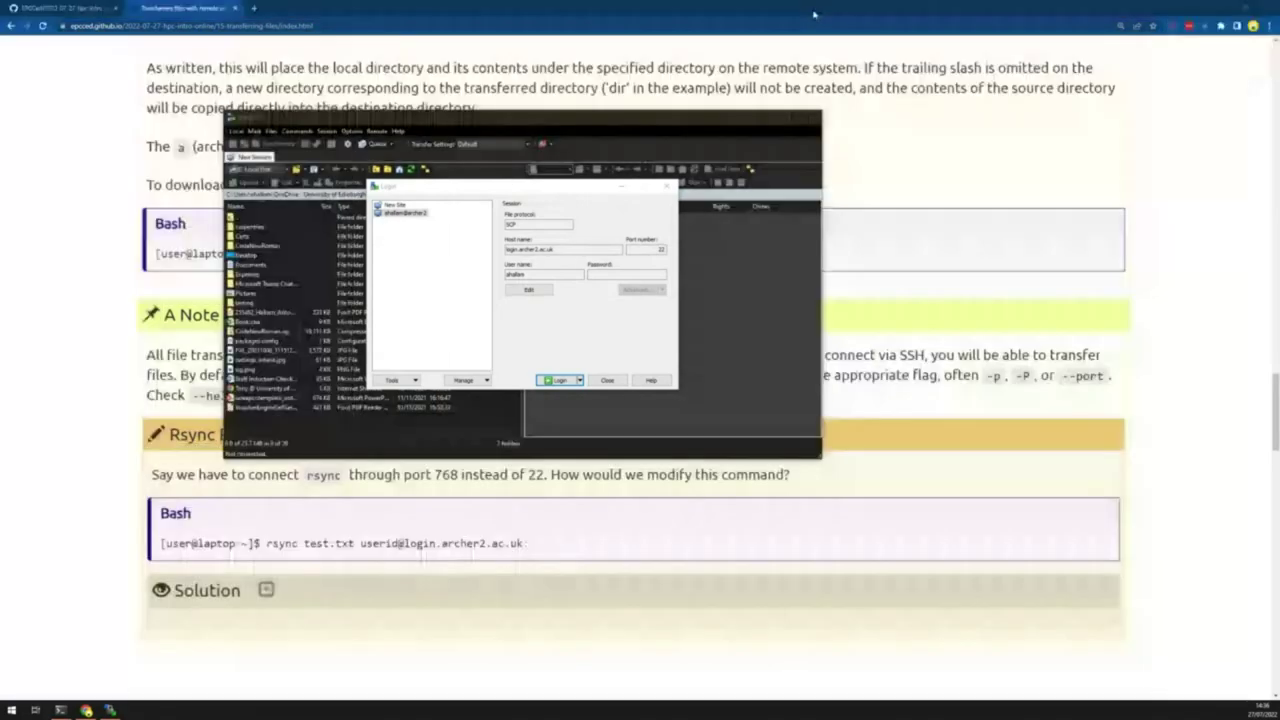
pyautogui.doubleClick(814, 14)
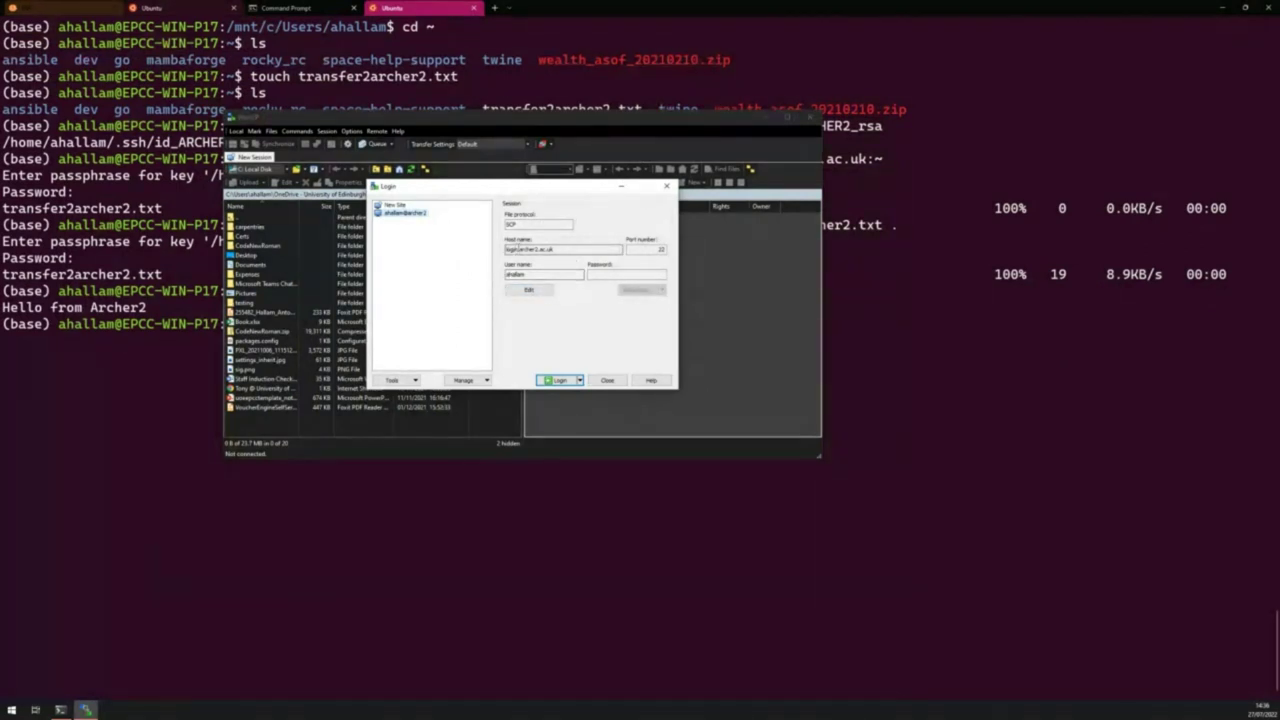
pyautogui.click(542, 273)
pyautogui.click(558, 381)
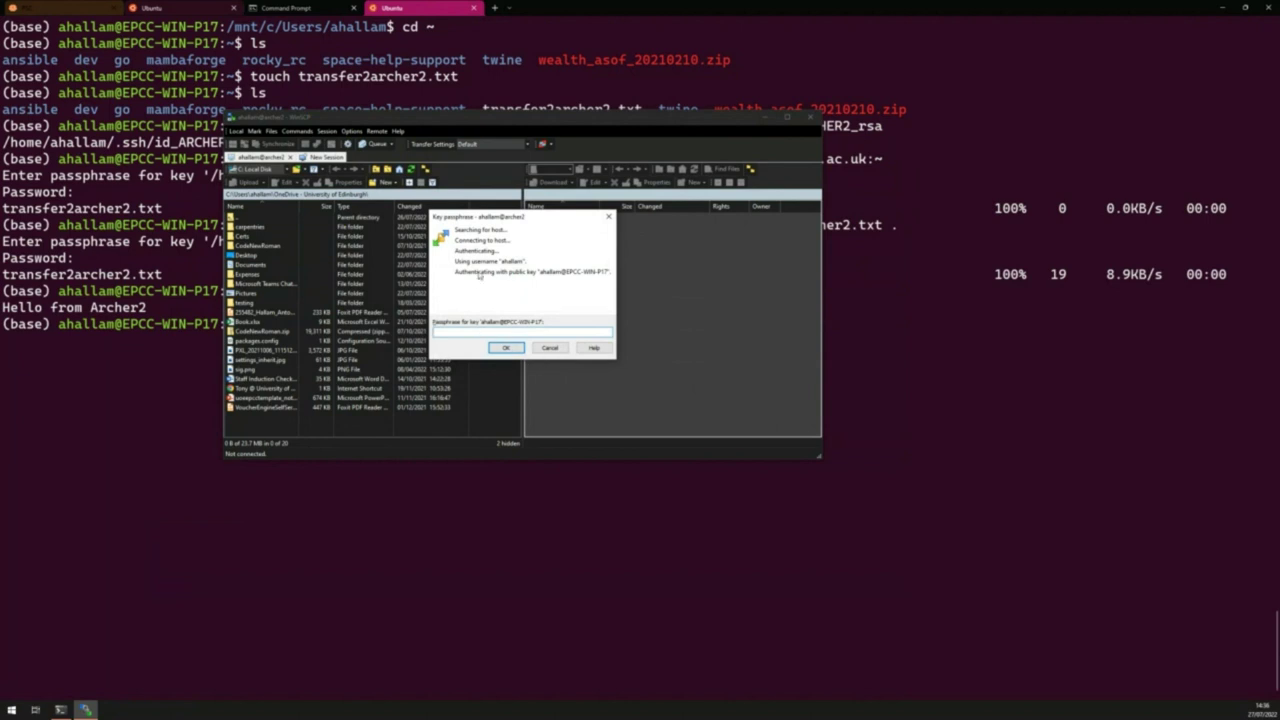
# - Authenticate the archer2 session by entering the key passphrase and the account password
pyautogui.write('•••••••••••')
pyautogui.press('Return')
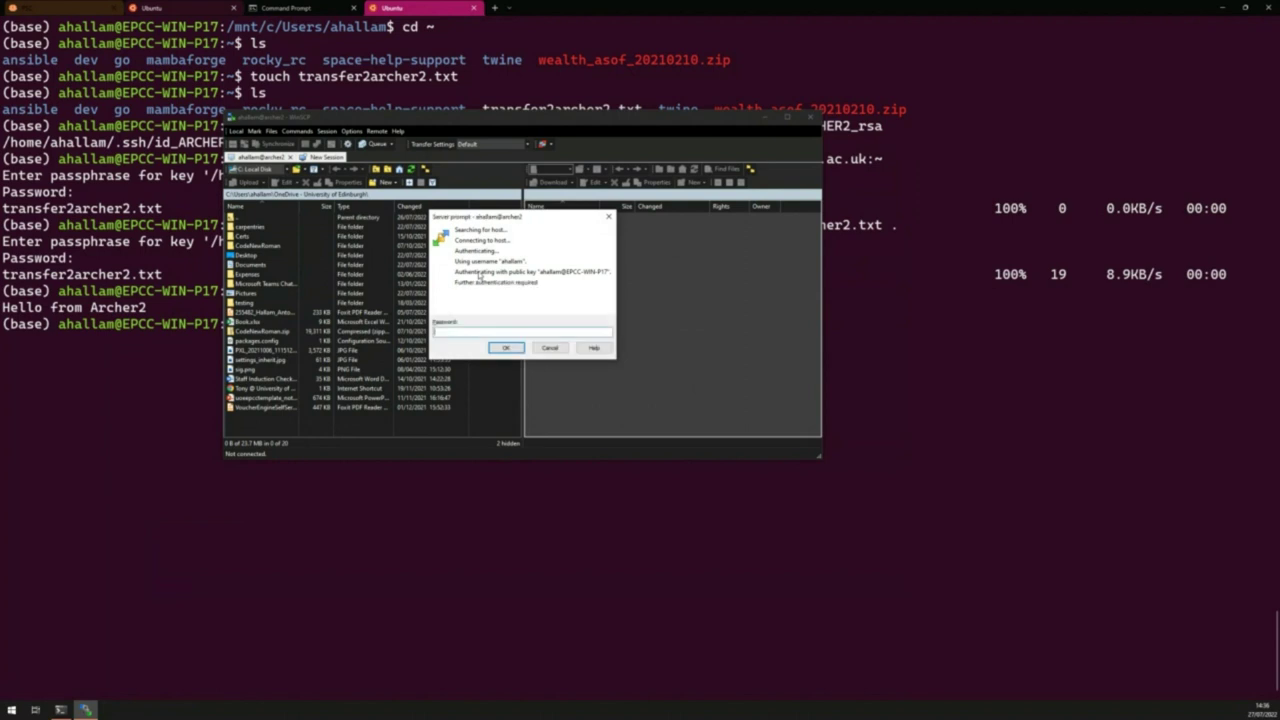
pyautogui.write('•••••••••••')
pyautogui.press('Return')
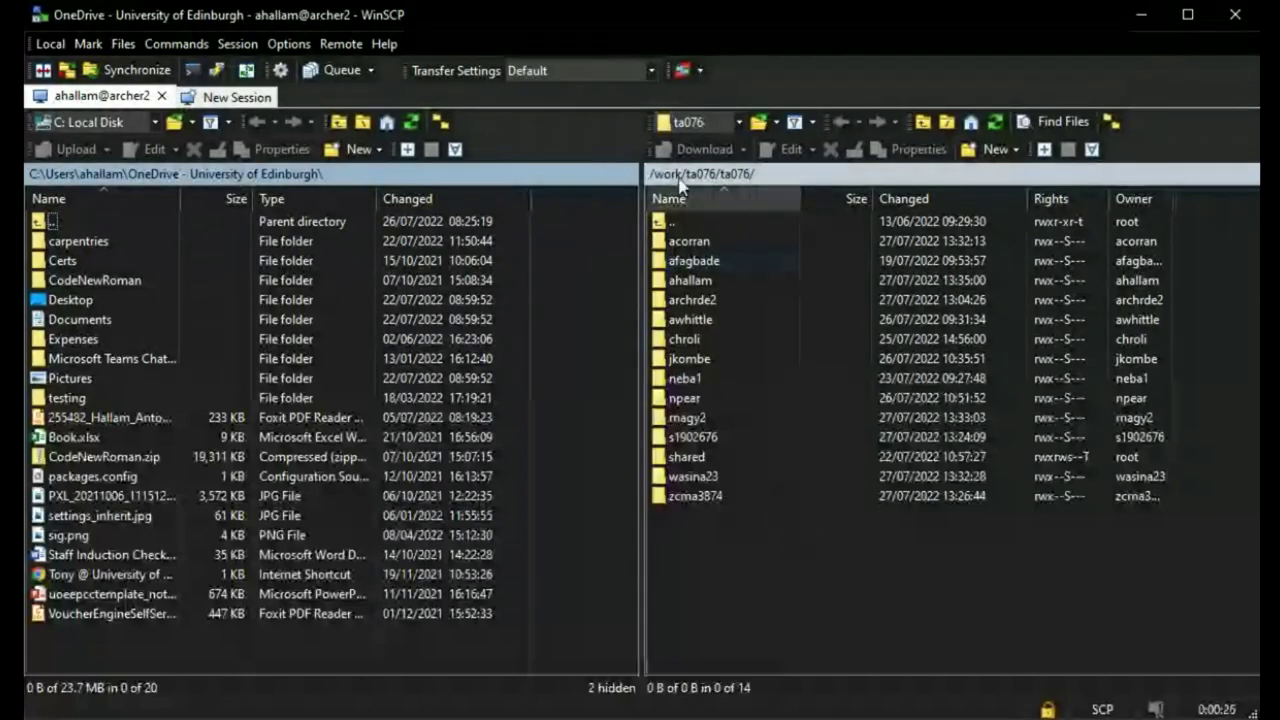
# - Navigate the remote side up through /work to the root directory
pyautogui.moveTo(764, 183)
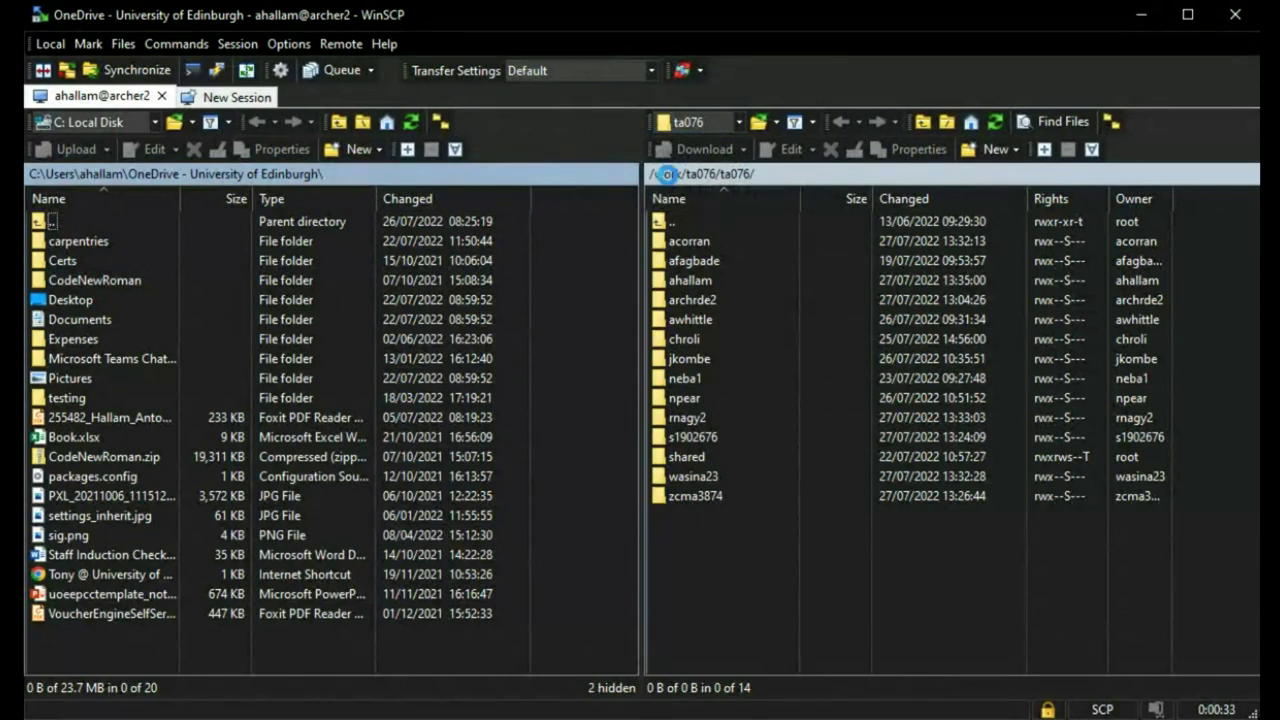
pyautogui.click(666, 174)
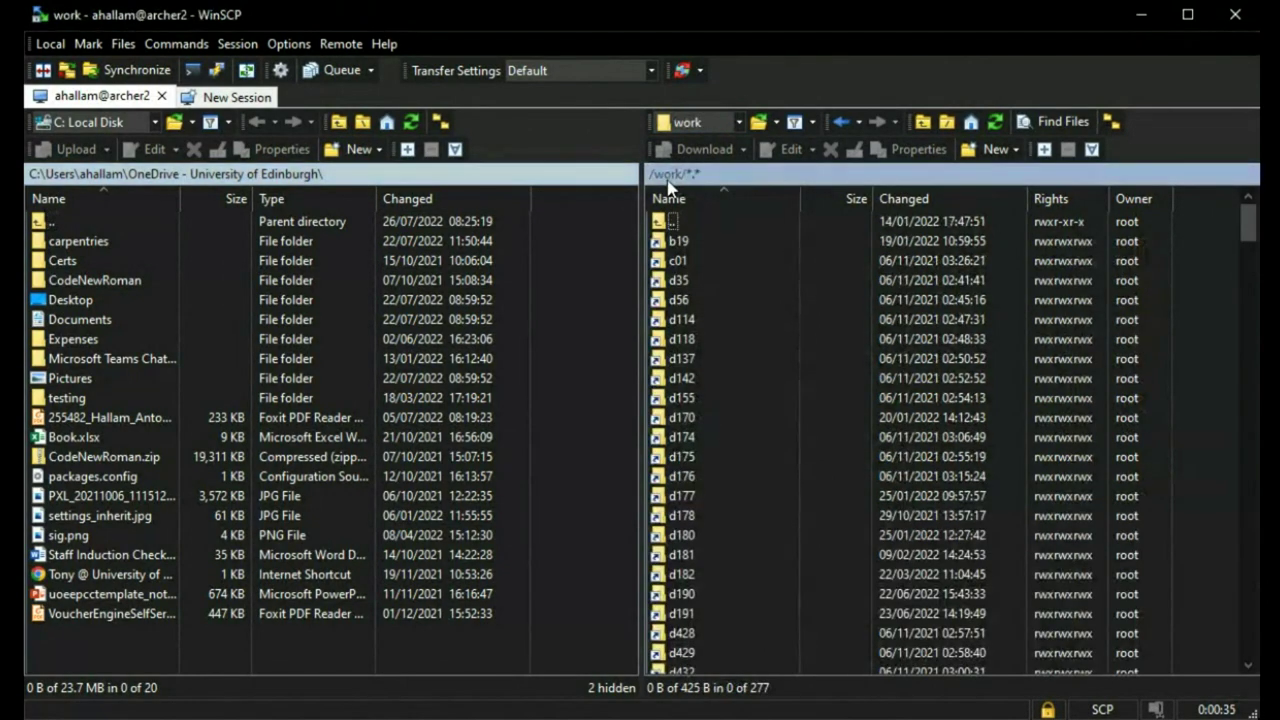
pyautogui.doubleClick(665, 222)
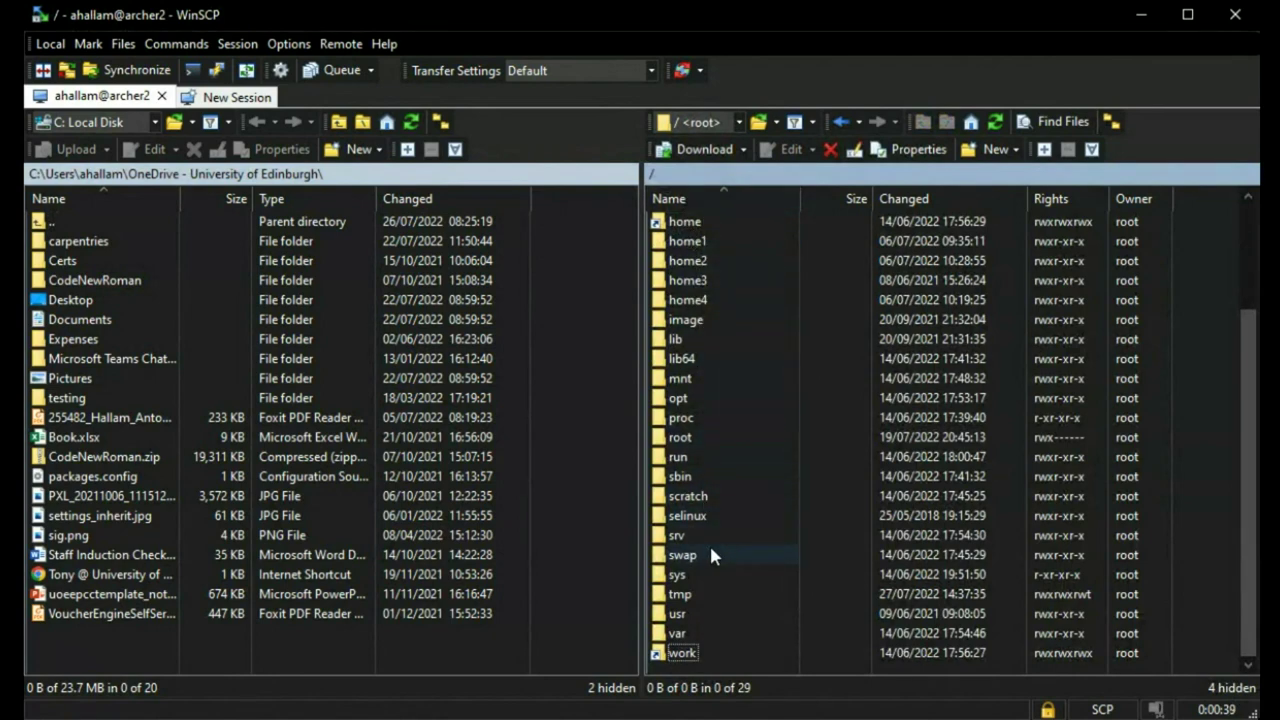
# - Open the remote directory /home/ta076/ta076 and enter the account's own home folder
pyautogui.click(757, 125)
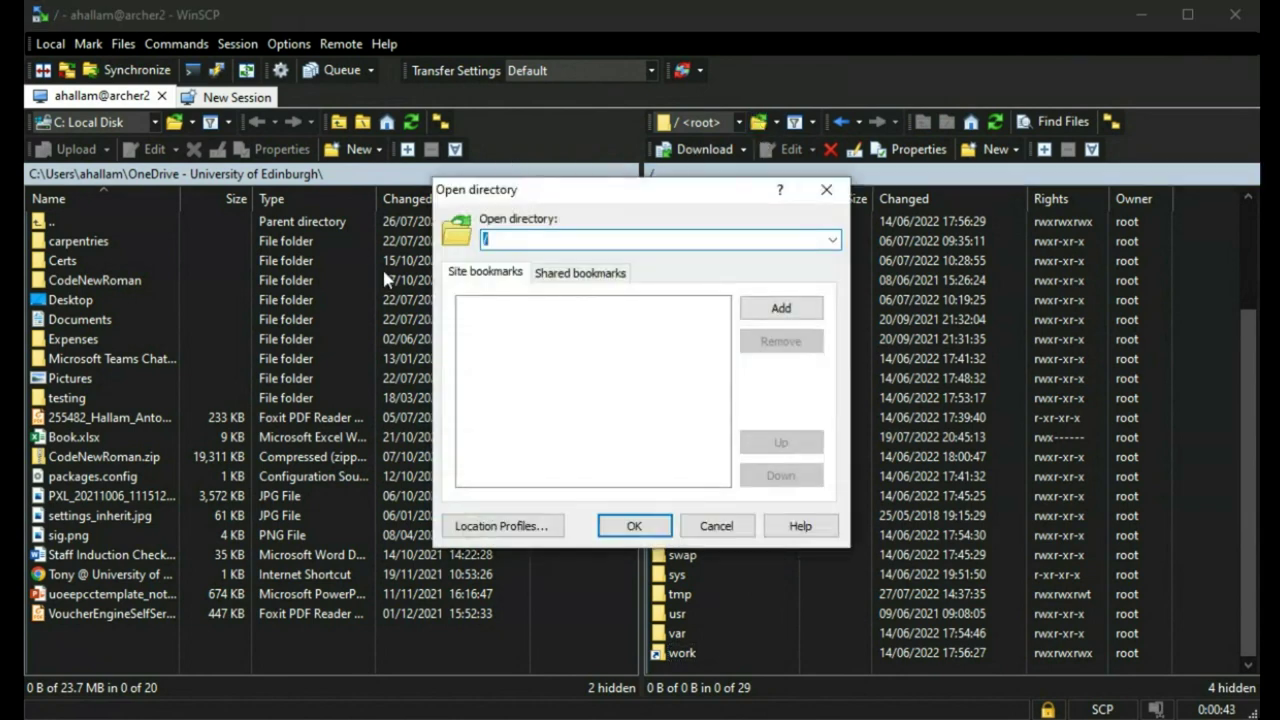
pyautogui.write('/home/ta076/ta076')
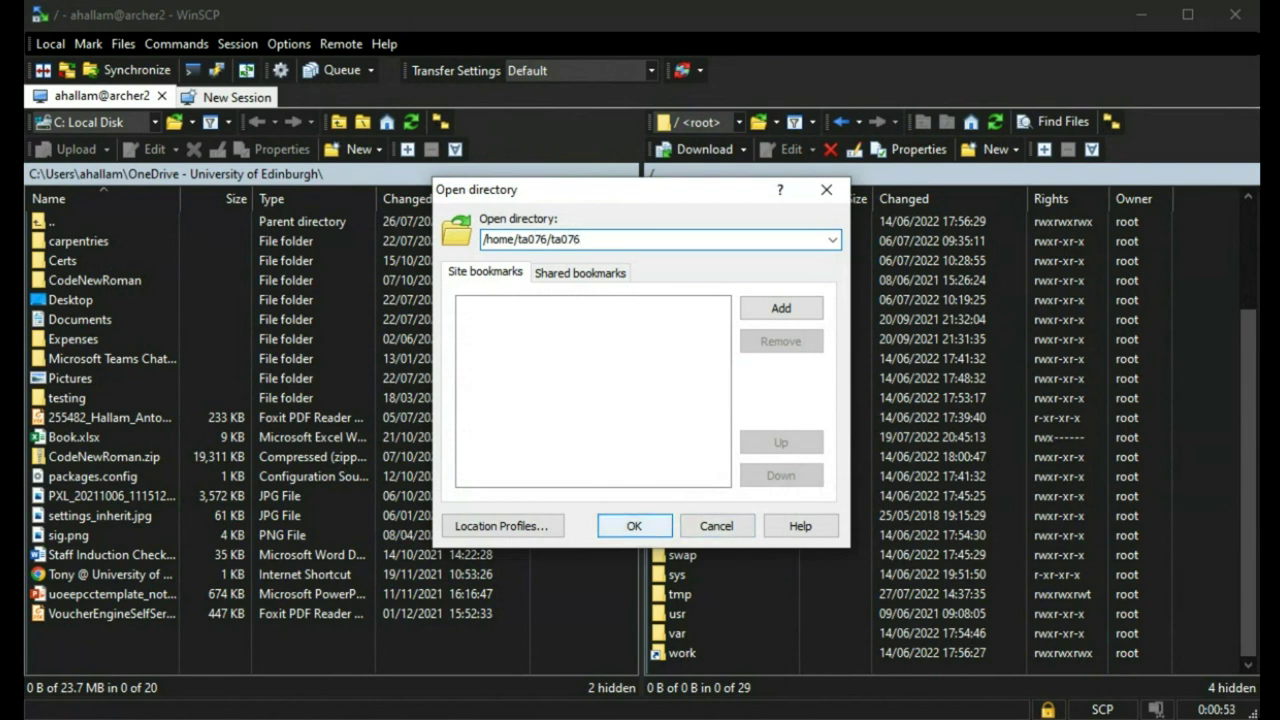
pyautogui.click(636, 527)
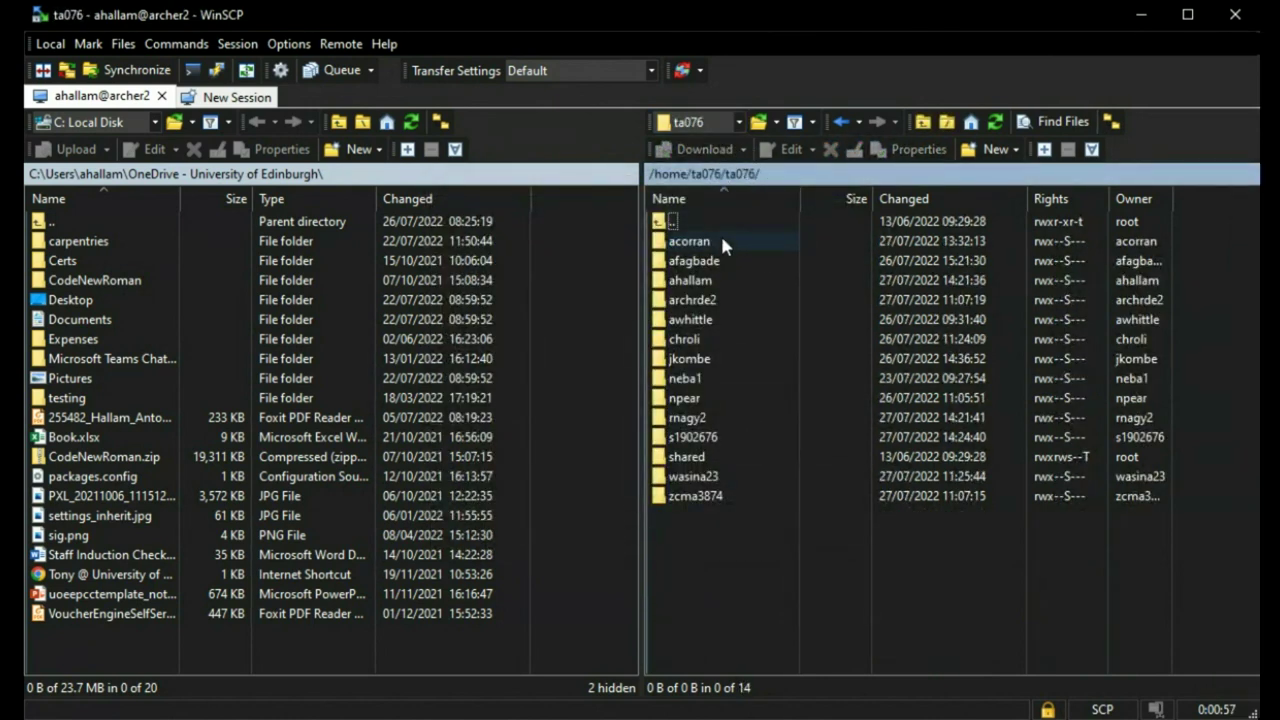
pyautogui.doubleClick(683, 284)
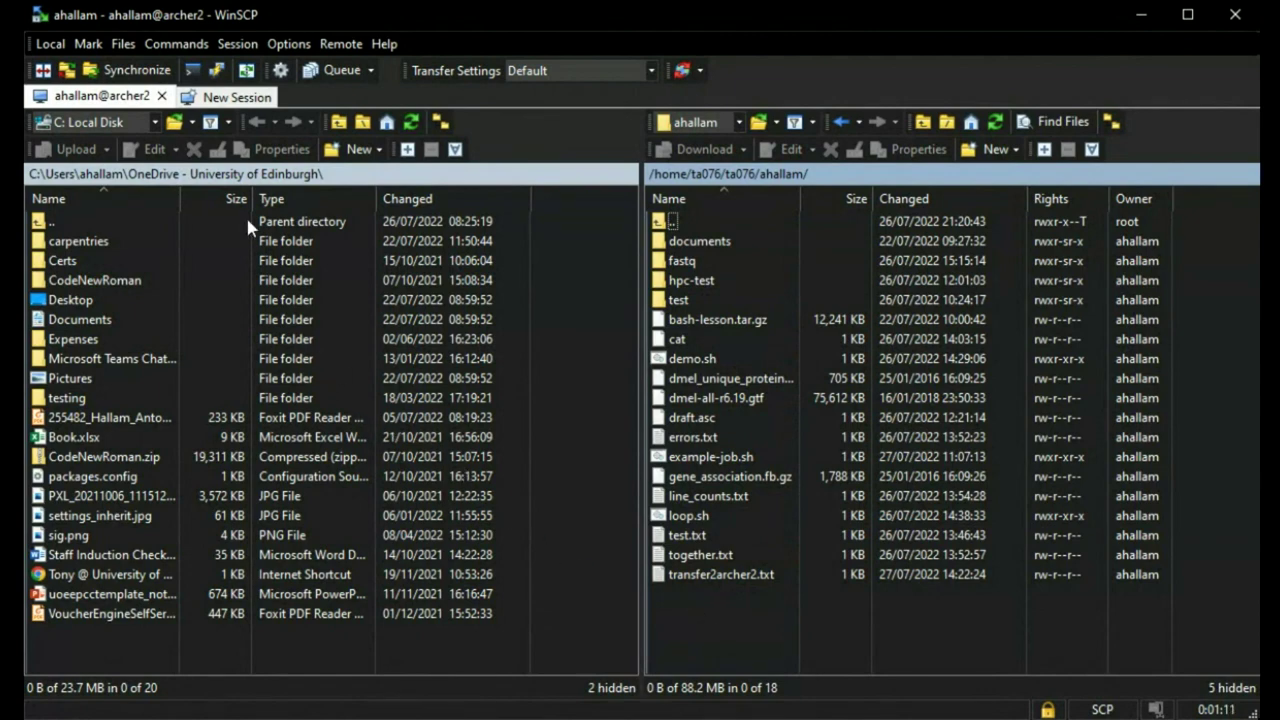
# - Download transfer2archer2.txt from the remote home folder into the local user folder under C:\Users and locate the local copy
pyautogui.click(92, 174)
pyautogui.moveTo(634, 429); pyautogui.dragTo(655, 632)
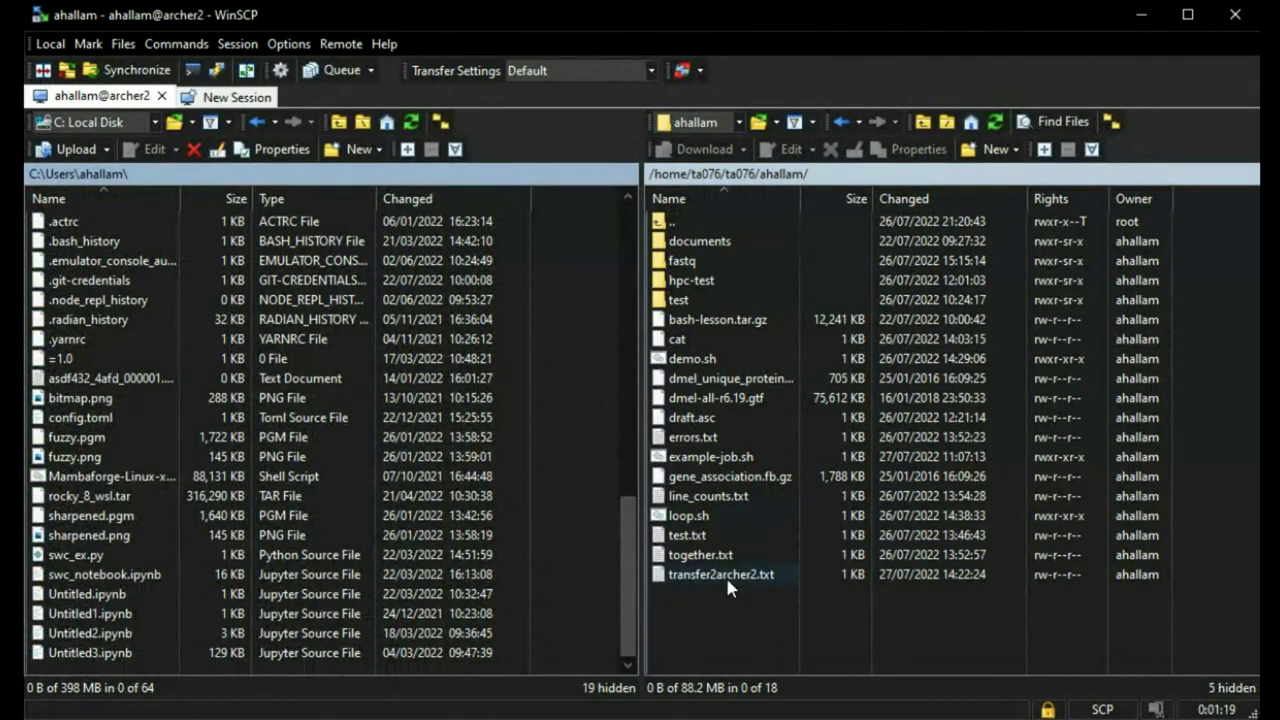
pyautogui.moveTo(727, 587); pyautogui.dragTo(573, 587)
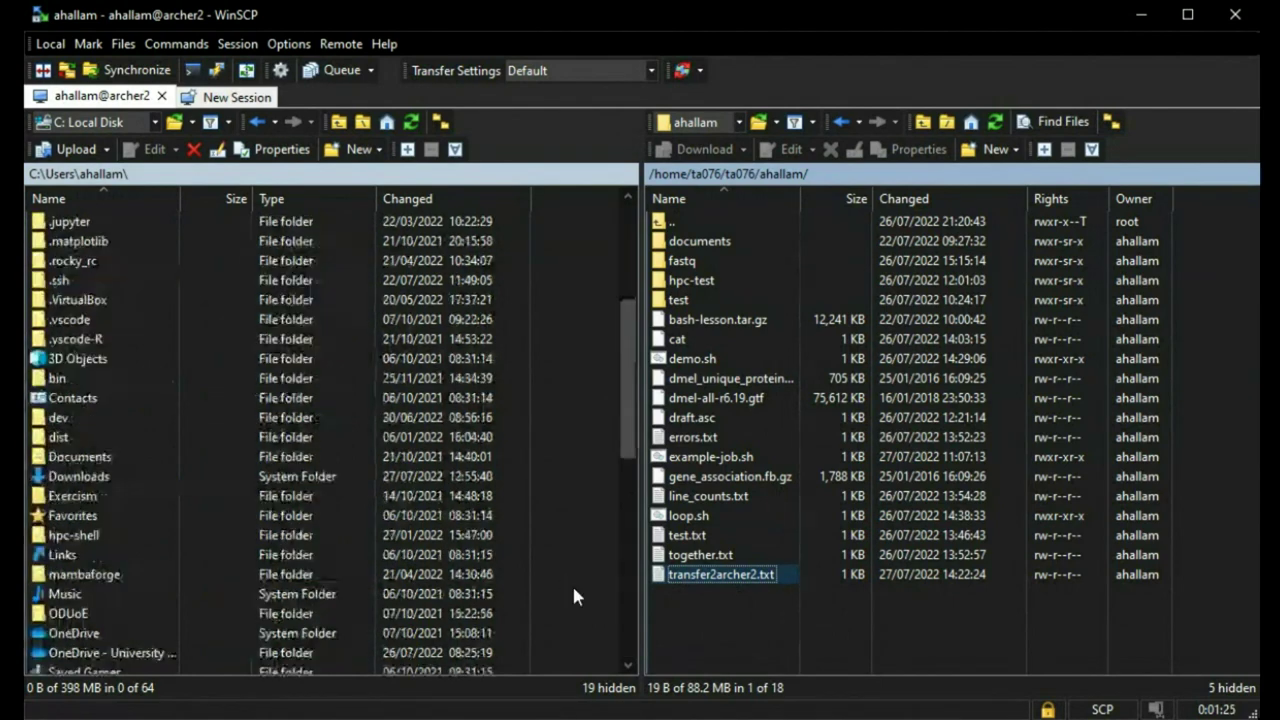
pyautogui.moveTo(634, 371); pyautogui.dragTo(630, 586)
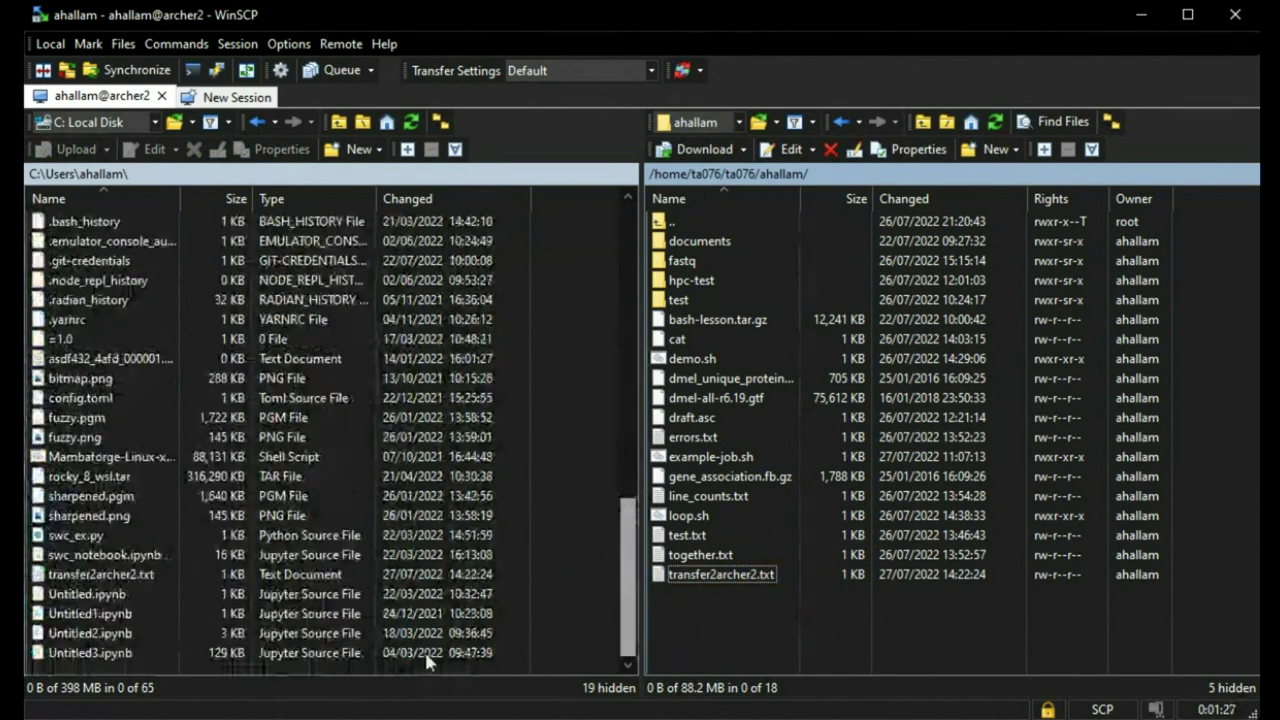
pyautogui.moveTo(176, 596); pyautogui.dragTo(149, 567)
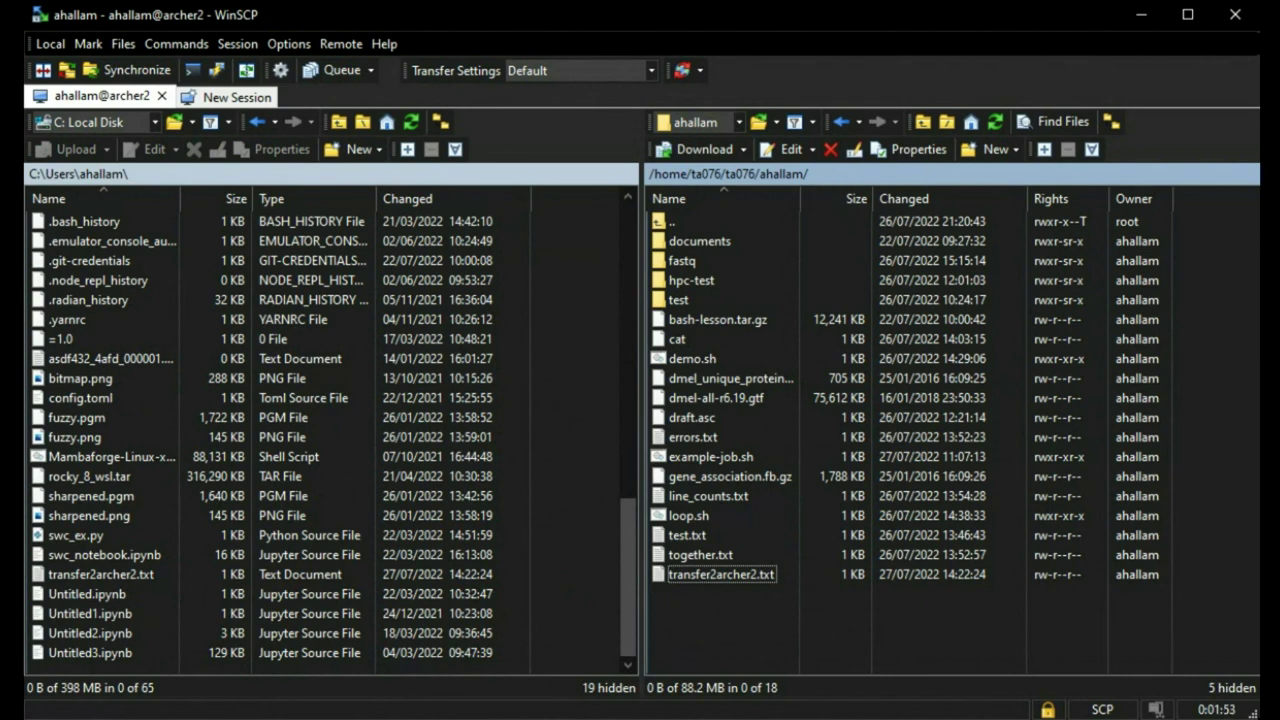
# - Switch to the file transfer lesson page in Chrome and go to its Archiving Files section
pyautogui.hotkey('alt', 'Tab')
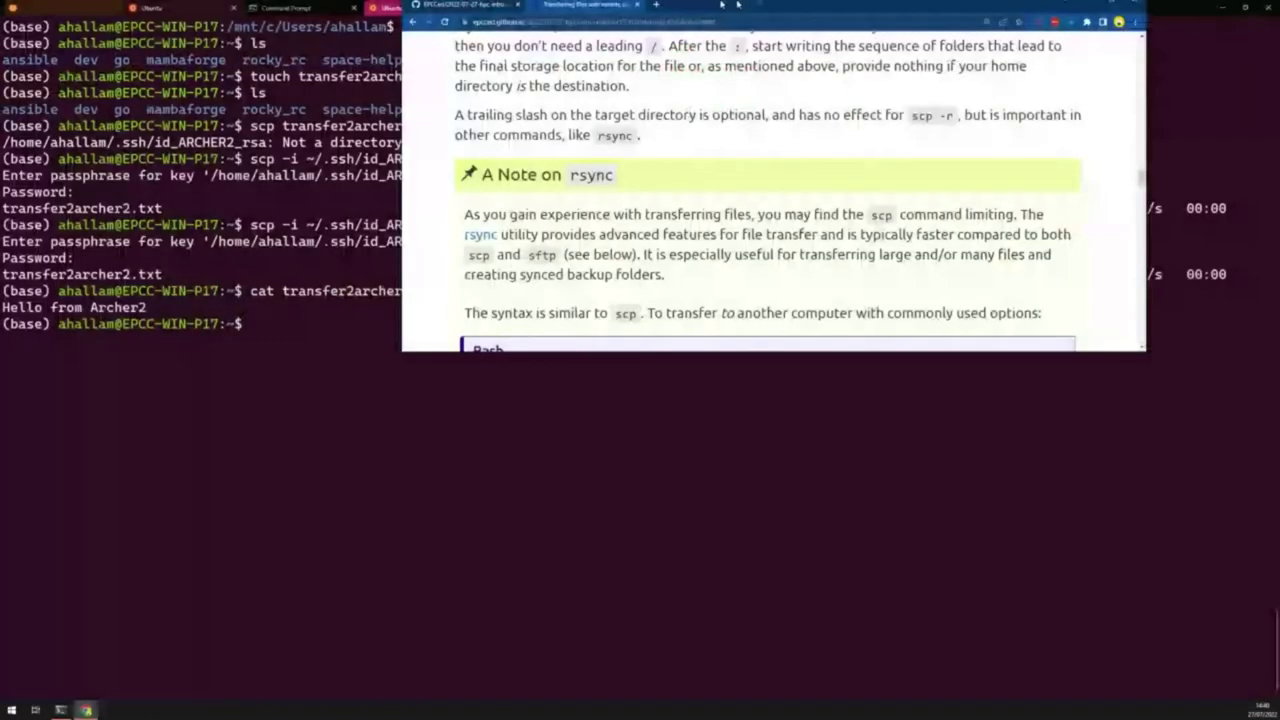
pyautogui.scroll(-2, 487, 336)
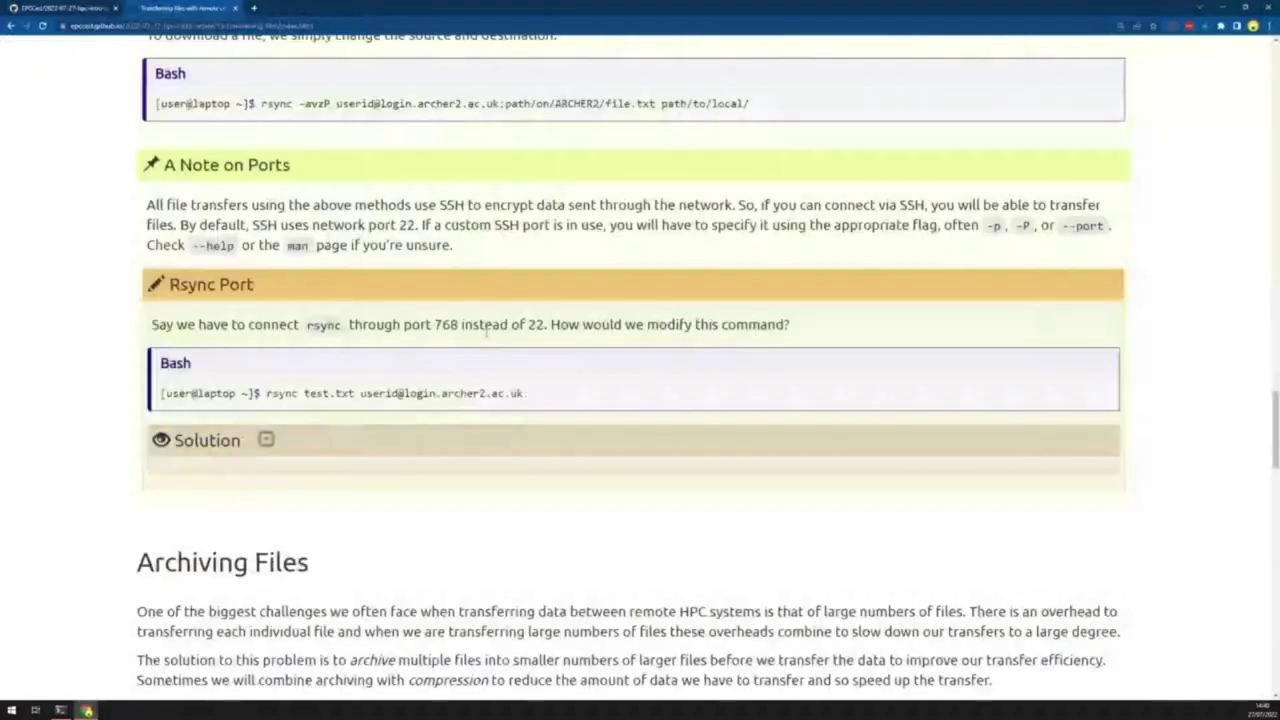
pyautogui.scroll(-3, 487, 338)
pyautogui.scroll(-3, 486, 339)
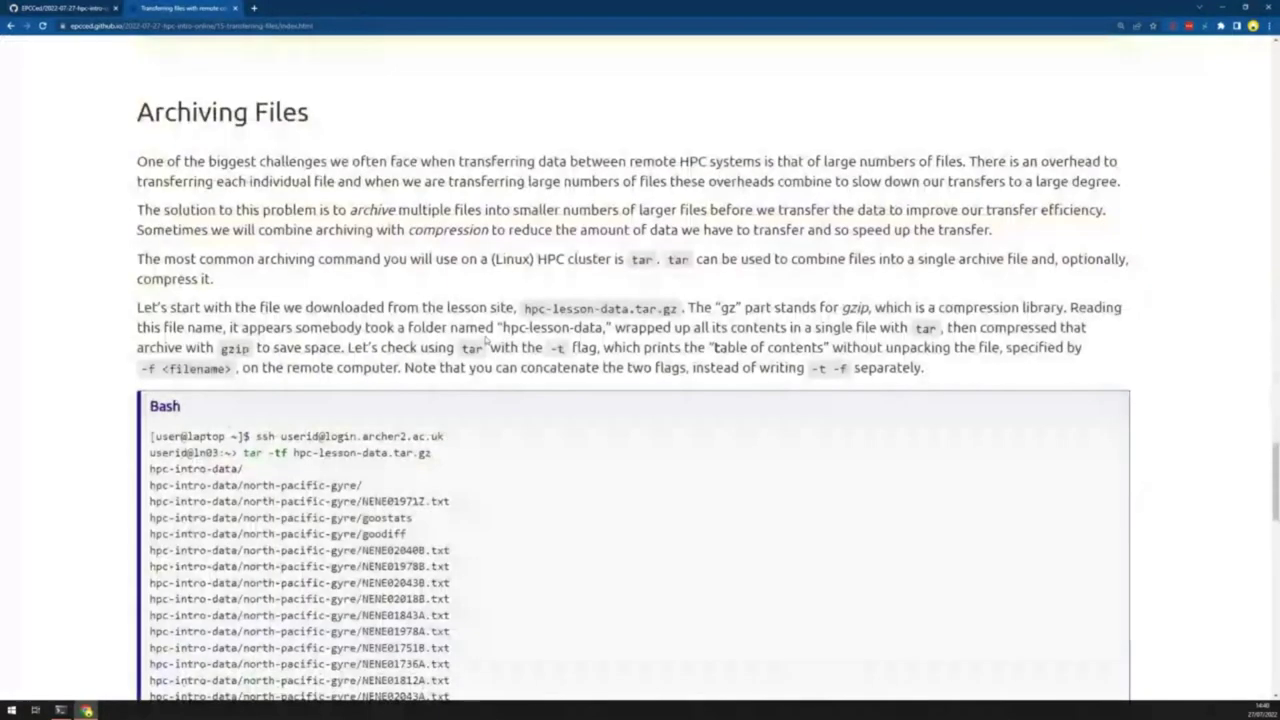
pyautogui.scroll(-1, 488, 338)
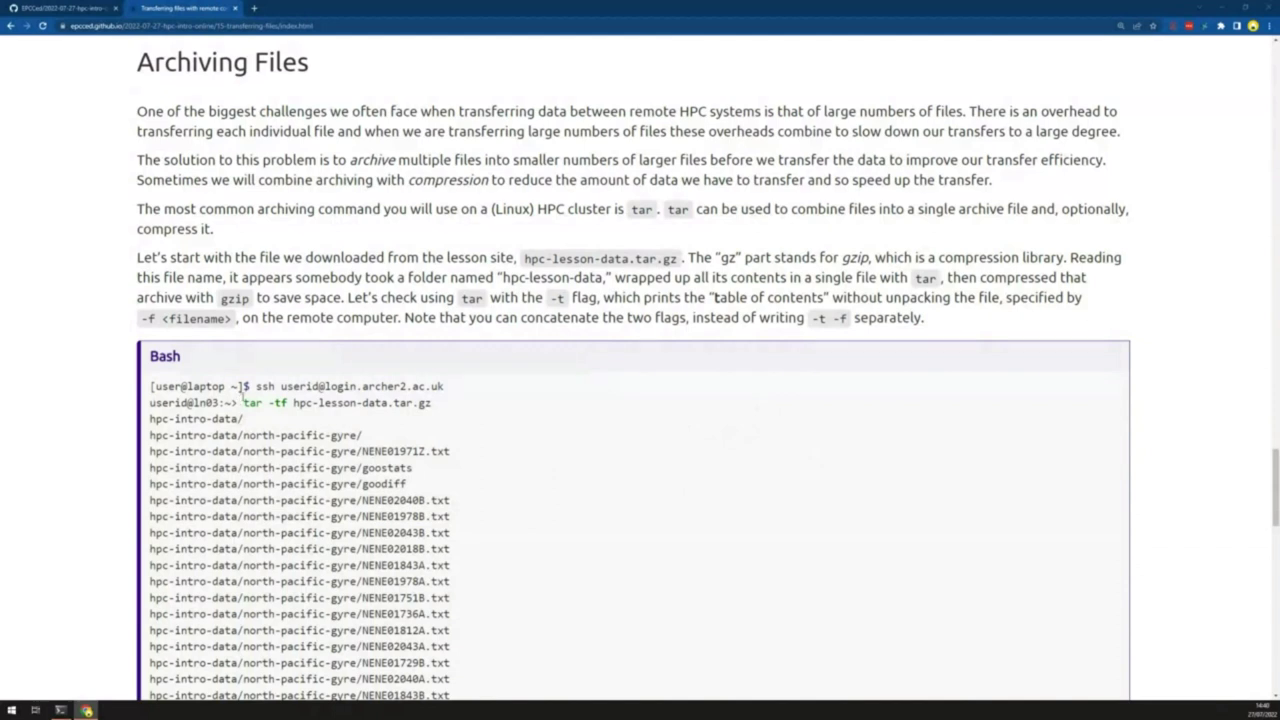
# - Examine the Archiving Files example, highlighting the tar -tf command and reviewing the archive listing and du -sh example below it
pyautogui.moveTo(243, 400); pyautogui.dragTo(290, 402)
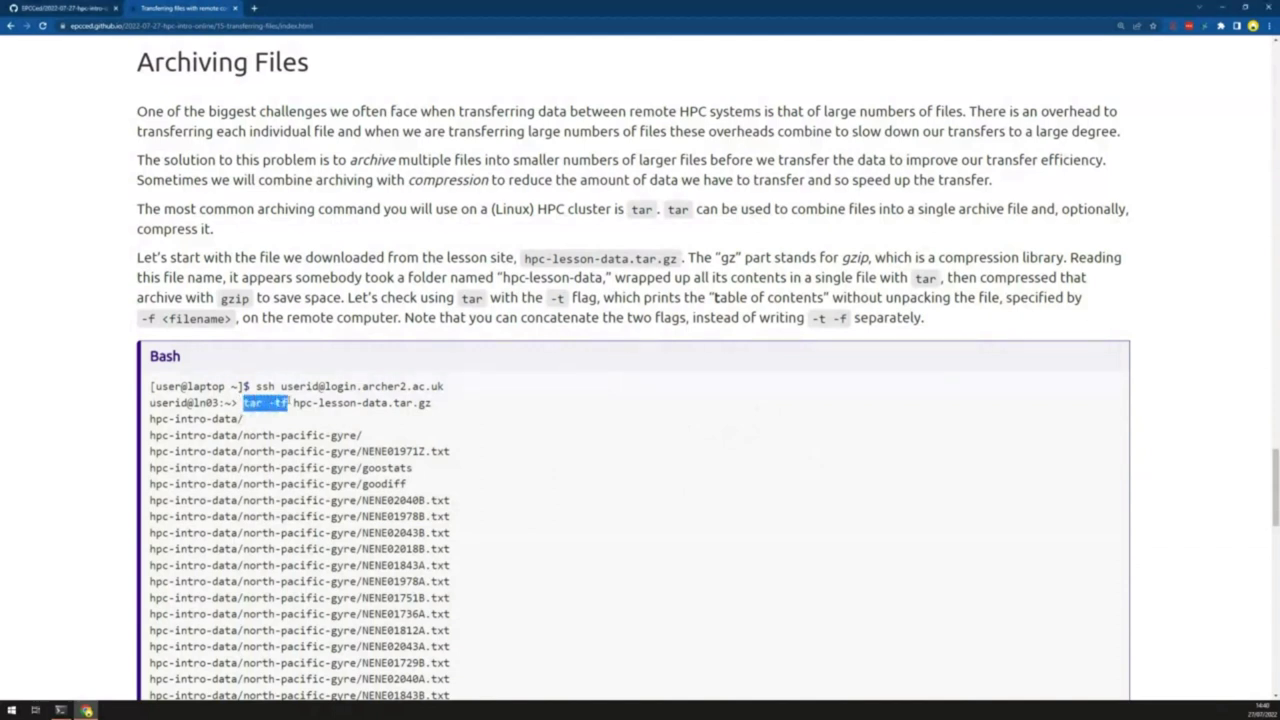
pyautogui.scroll(-5, 294, 416)
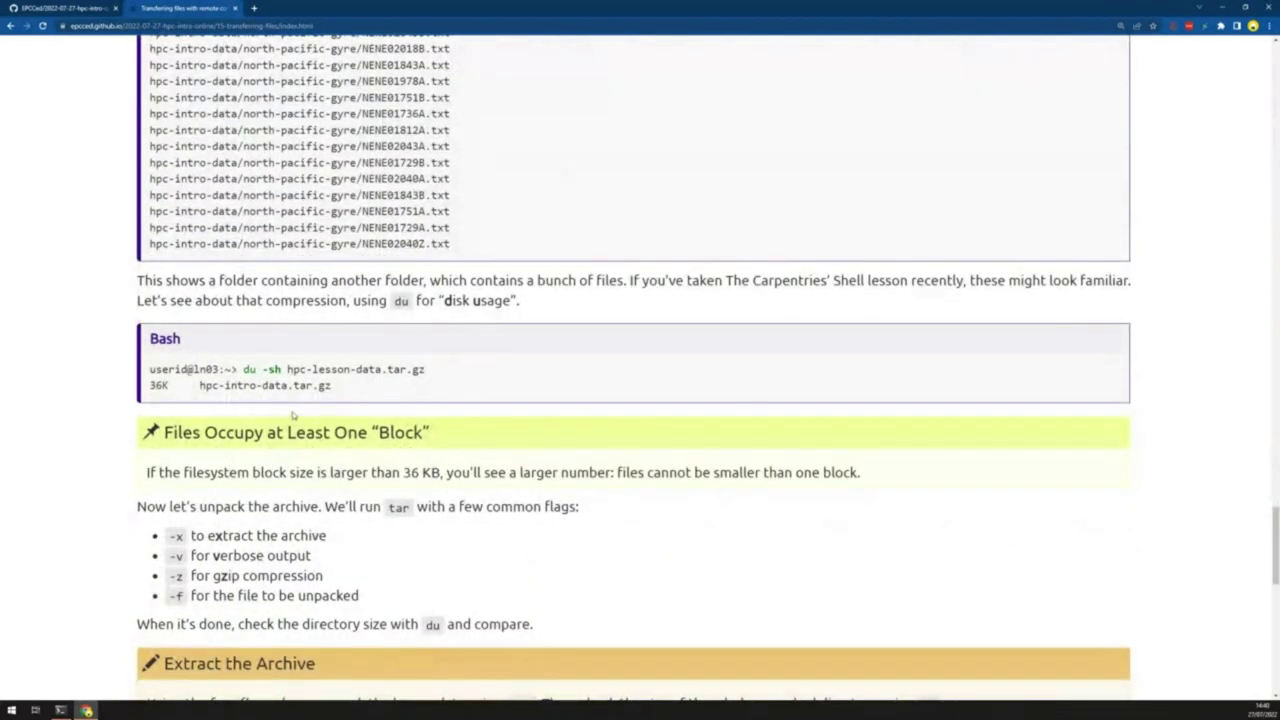
pyautogui.scroll(1, 294, 410)
pyautogui.scroll(3, 294, 410)
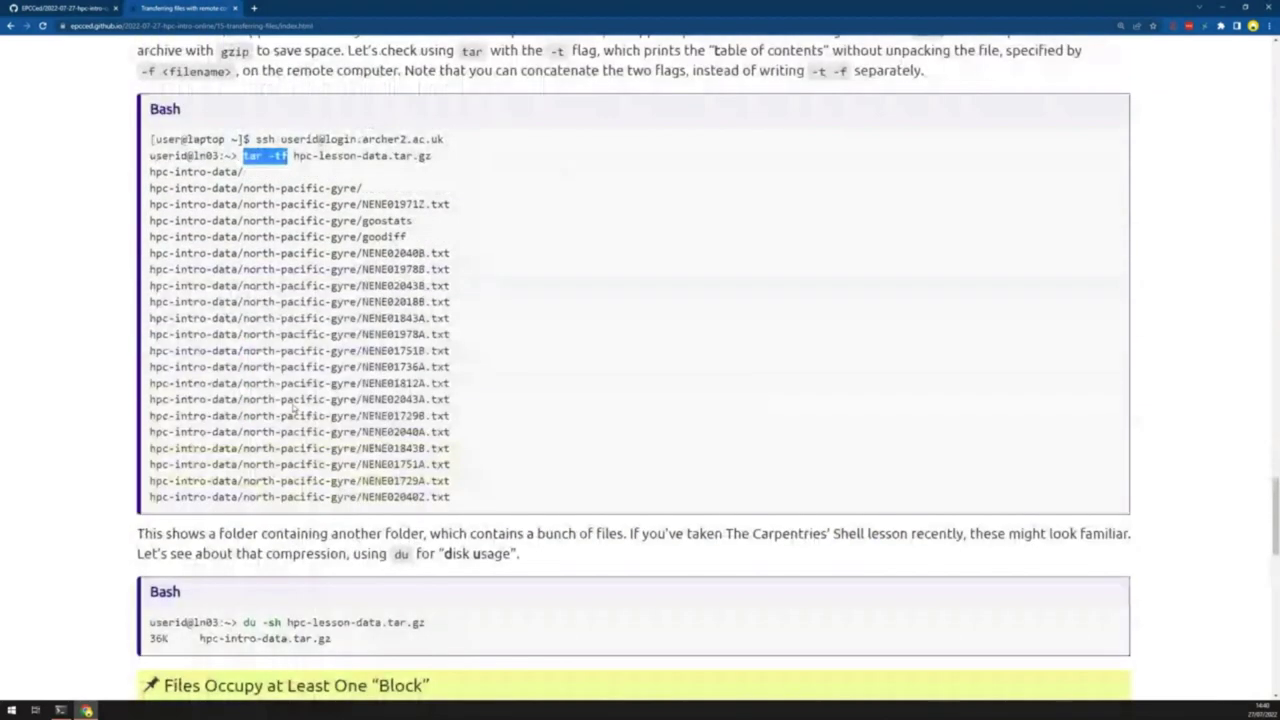
pyautogui.scroll(1, 294, 410)
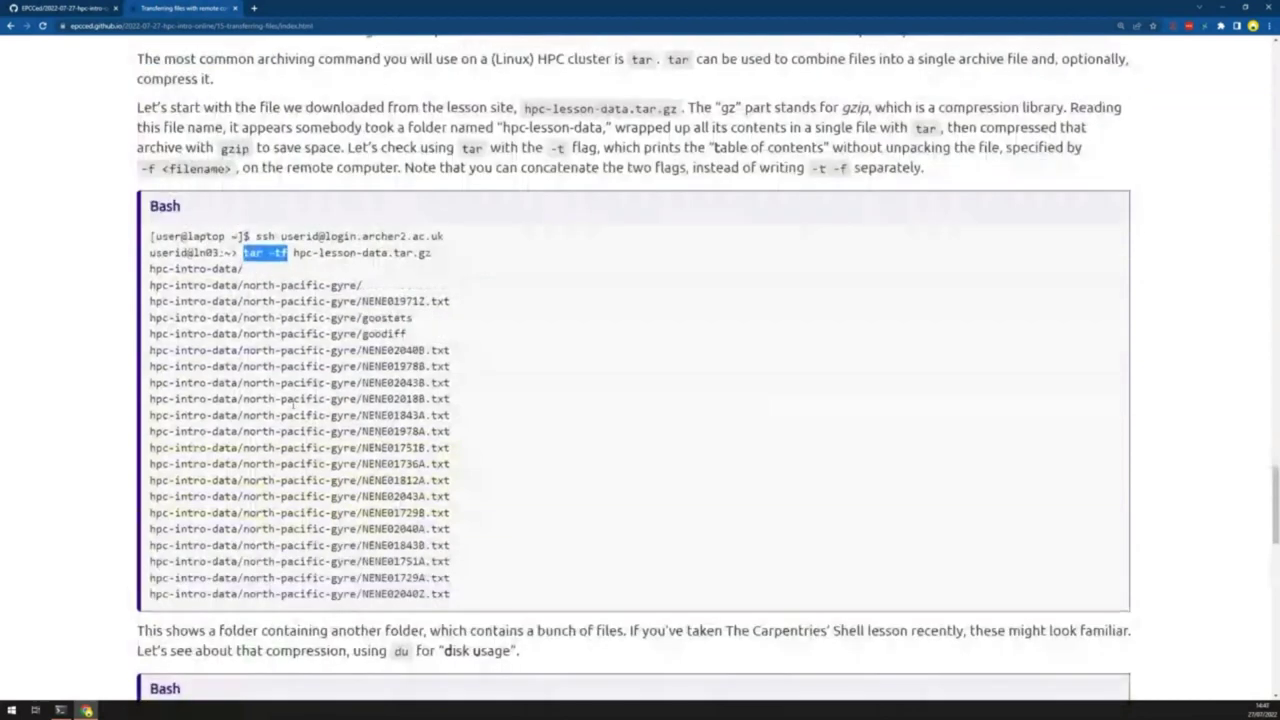
pyautogui.click(268, 276)
pyautogui.moveTo(243, 253); pyautogui.dragTo(293, 253)
pyautogui.scroll(1, 384, 252)
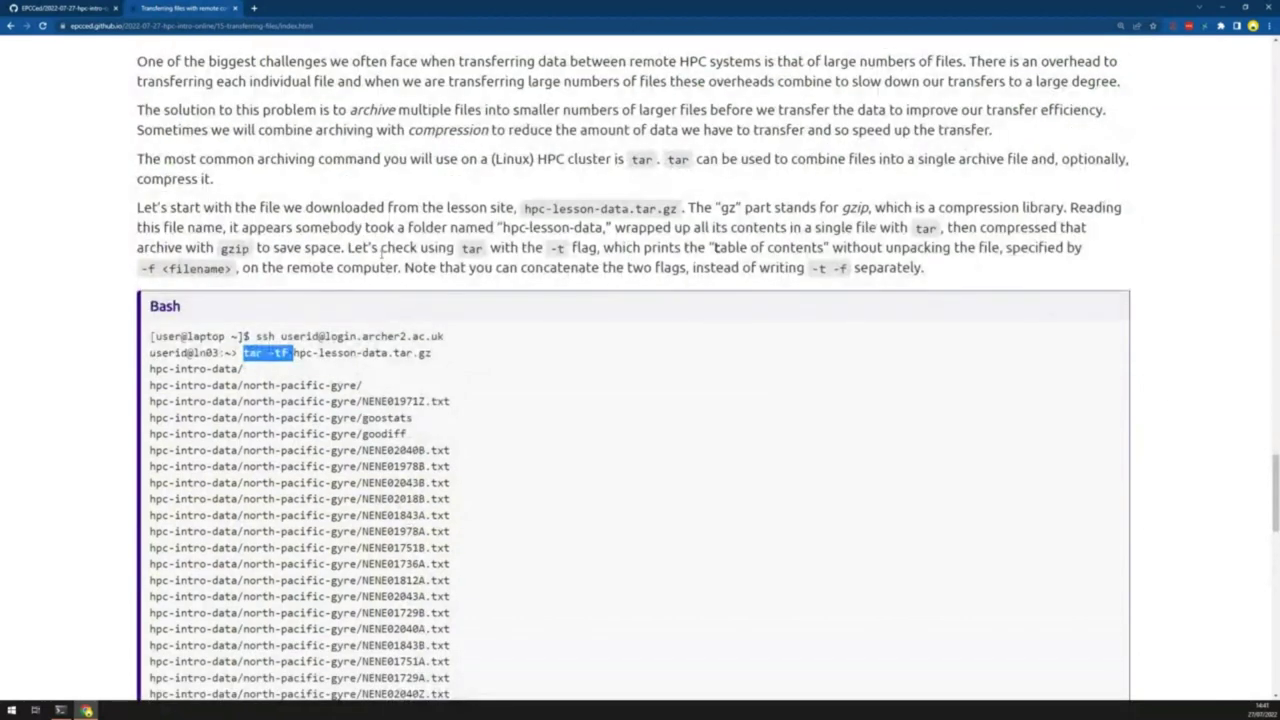
pyautogui.scroll(1, 381, 252)
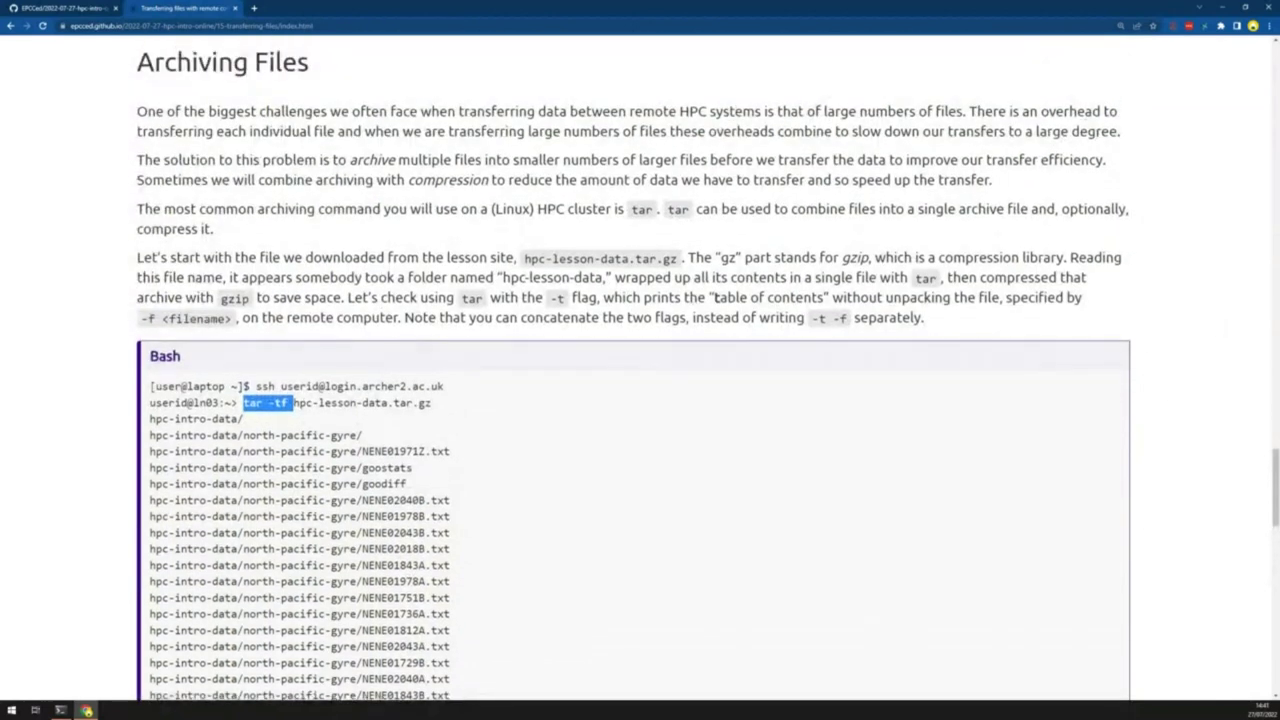